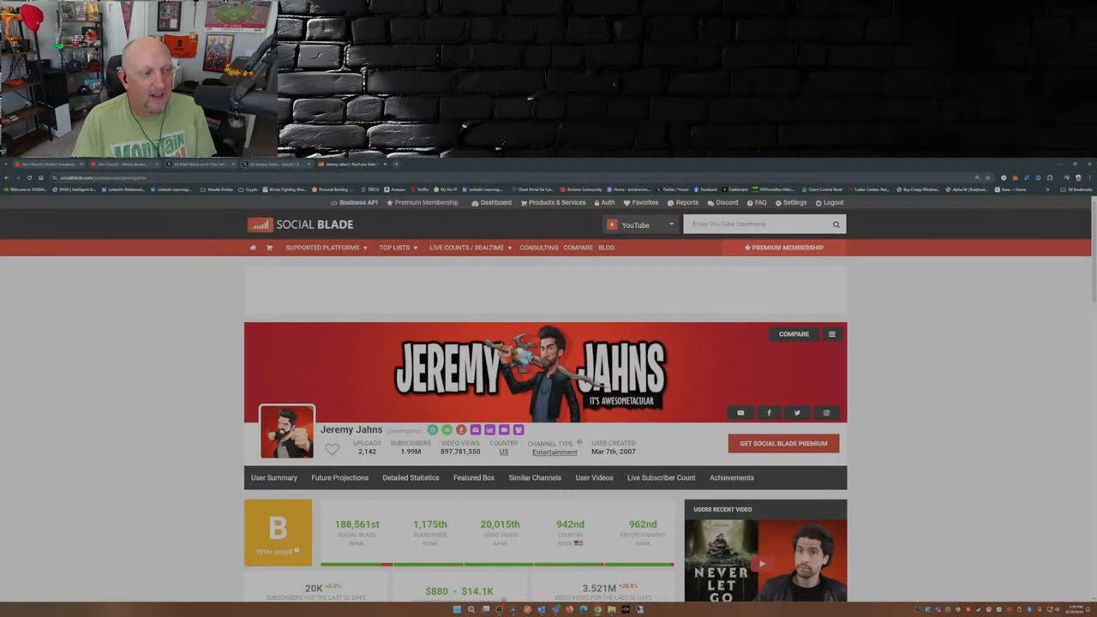
{"action": "scroll", "coordinate": [549, 385], "scroll_direction": "down", "scroll_amount": 4}
{"action": "scroll", "coordinate": [548, 386], "scroll_direction": "down", "scroll_amount": 3}
{"action": "scroll", "coordinate": [548, 385], "scroll_direction": "down", "scroll_amount": 3}
{"action": "scroll", "coordinate": [548, 385], "scroll_direction": "down", "scroll_amount": 2}
{"action": "scroll", "coordinate": [548, 385], "scroll_direction": "down", "scroll_amount": 1}
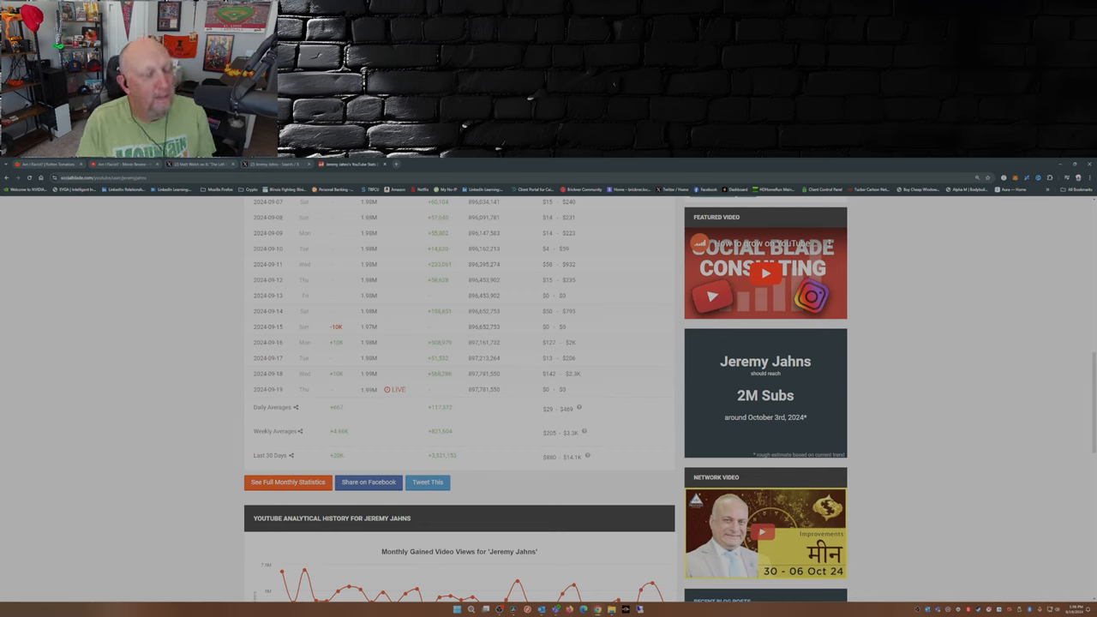
{"action": "scroll", "coordinate": [459, 385], "scroll_direction": "up", "scroll_amount": 1}
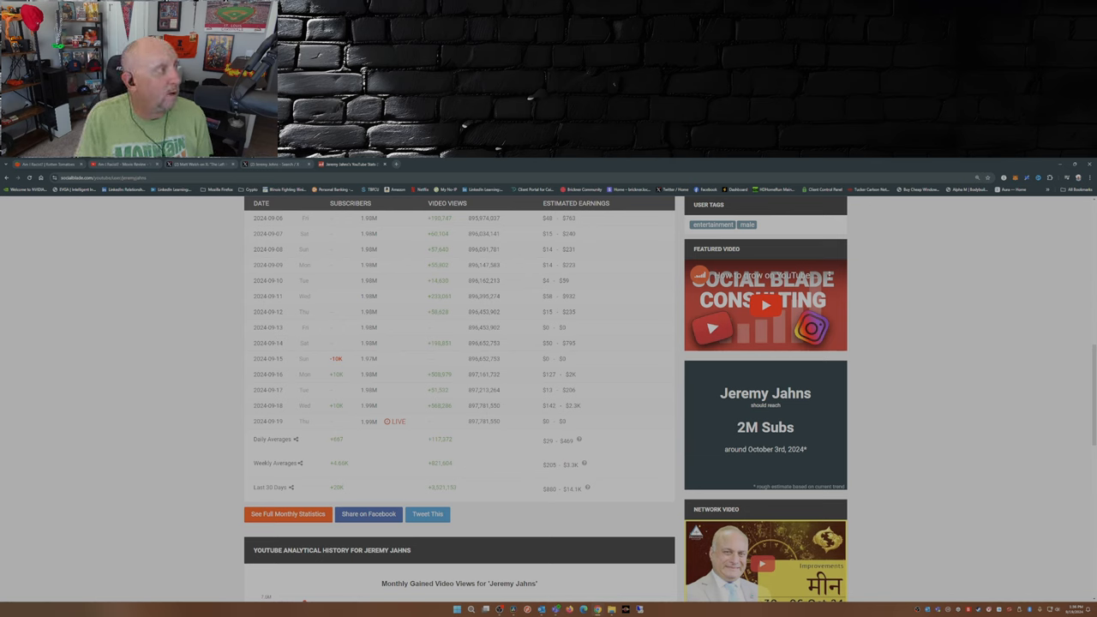
- Bring up the Rotten Tomatoes page for Am I Racist? with its critic reviews
{"action": "key", "text": "ctrl+Tab"}
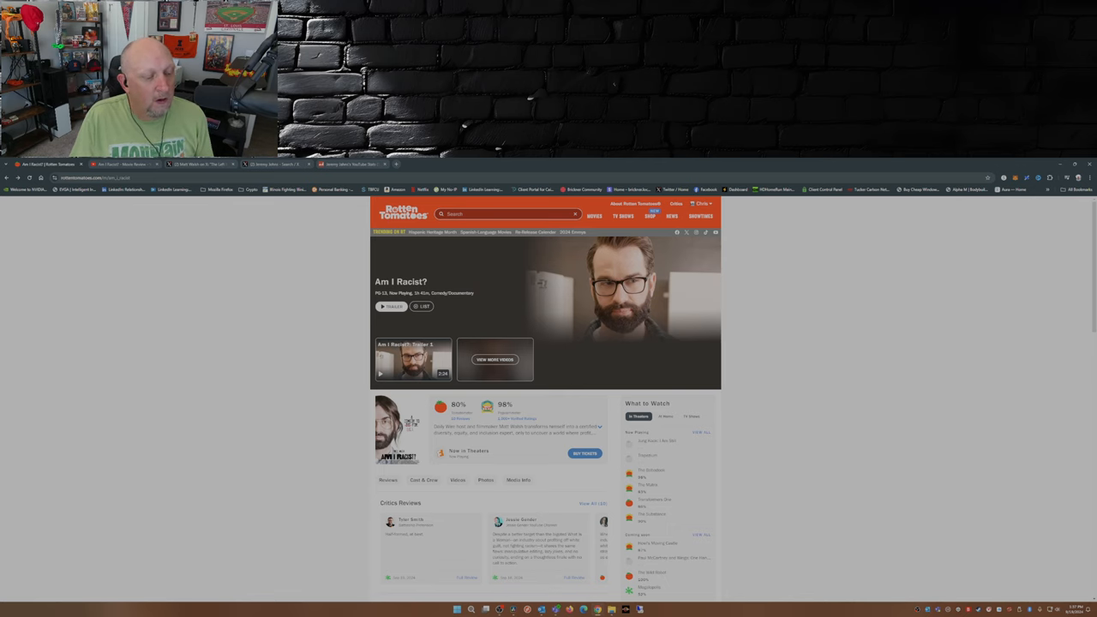
{"action": "scroll", "coordinate": [544, 394], "scroll_direction": "down", "scroll_amount": 1}
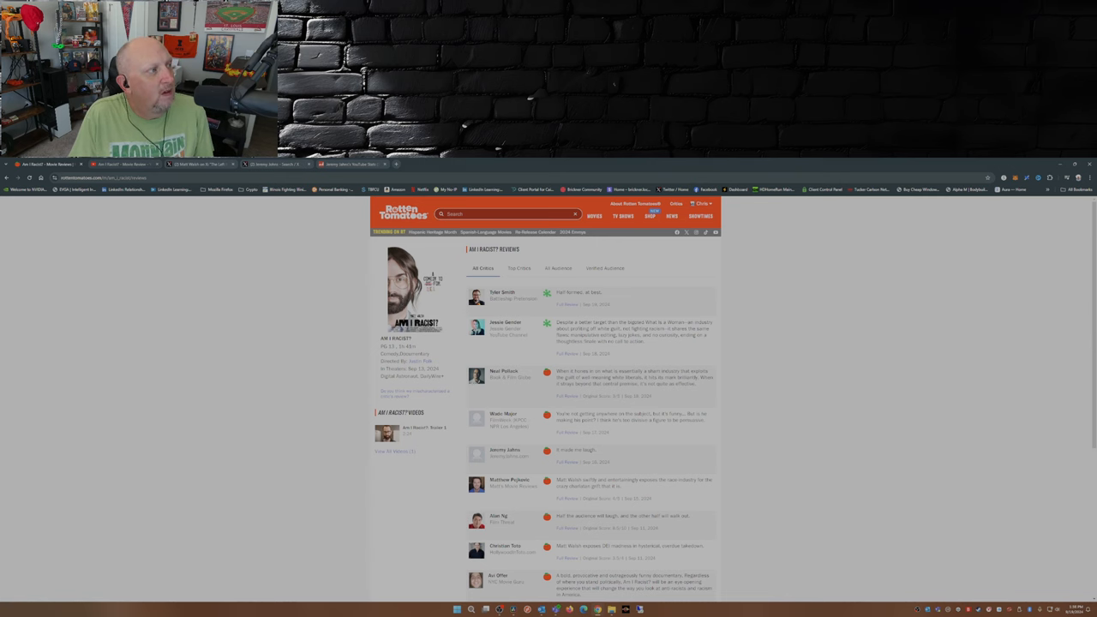
- Bring up Jeremy Jahns's Am I Racist? review video and its comments on YouTube
{"action": "key", "text": "ctrl+Tab"}
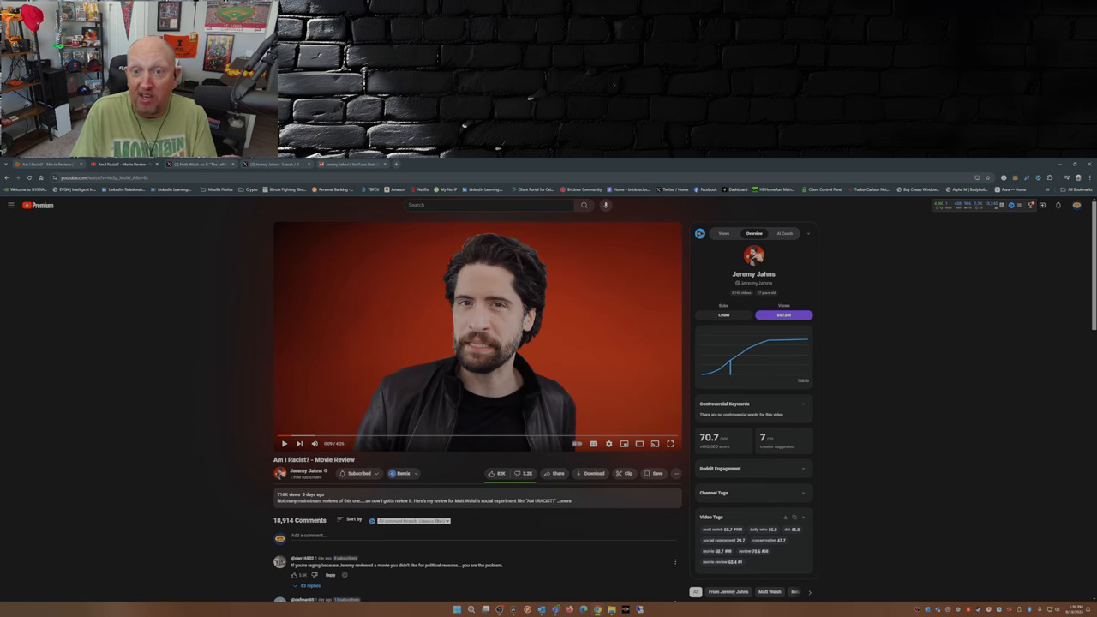
{"action": "scroll", "coordinate": [694, 452], "scroll_direction": "down", "scroll_amount": 5}
{"action": "scroll", "coordinate": [694, 323], "scroll_direction": "down", "scroll_amount": 2}
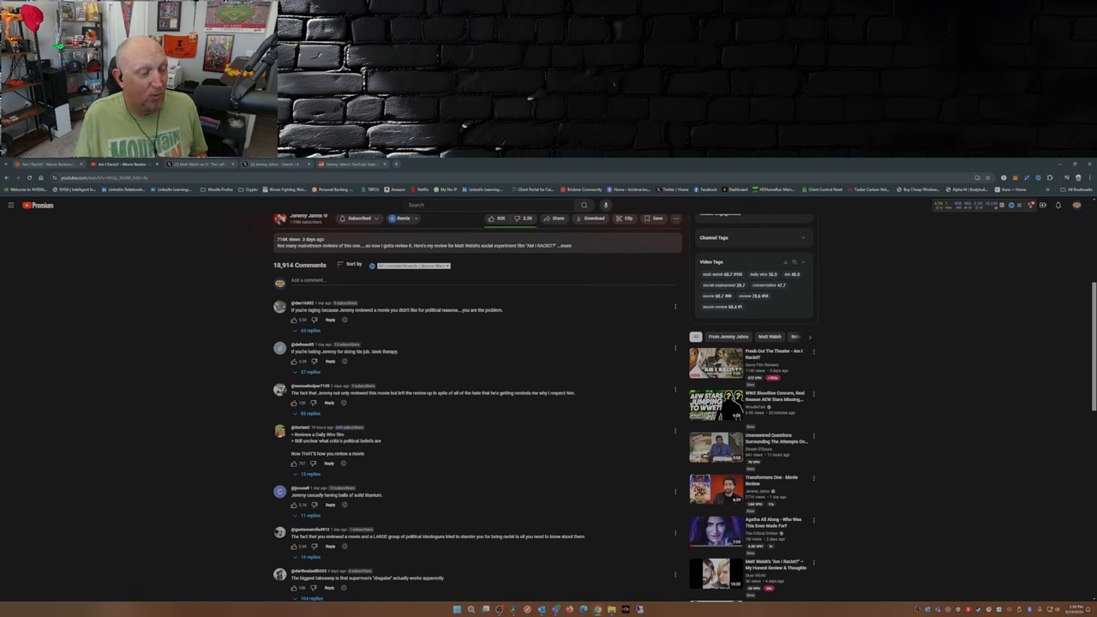
{"action": "scroll", "coordinate": [694, 323], "scroll_direction": "down", "scroll_amount": 3}
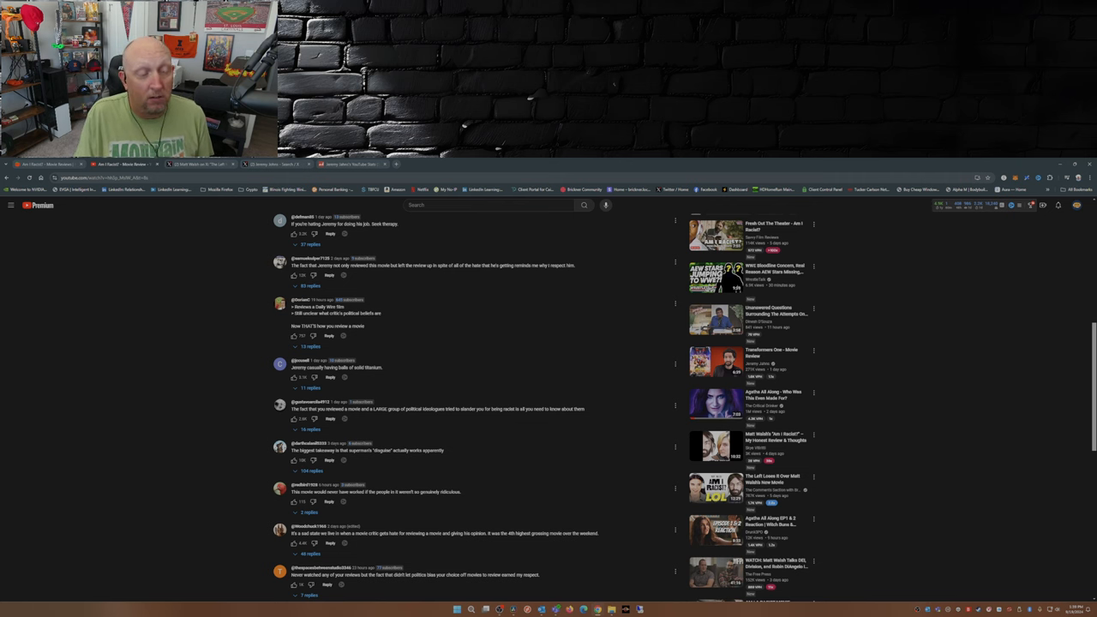
{"action": "scroll", "coordinate": [480, 386], "scroll_direction": "down", "scroll_amount": 3}
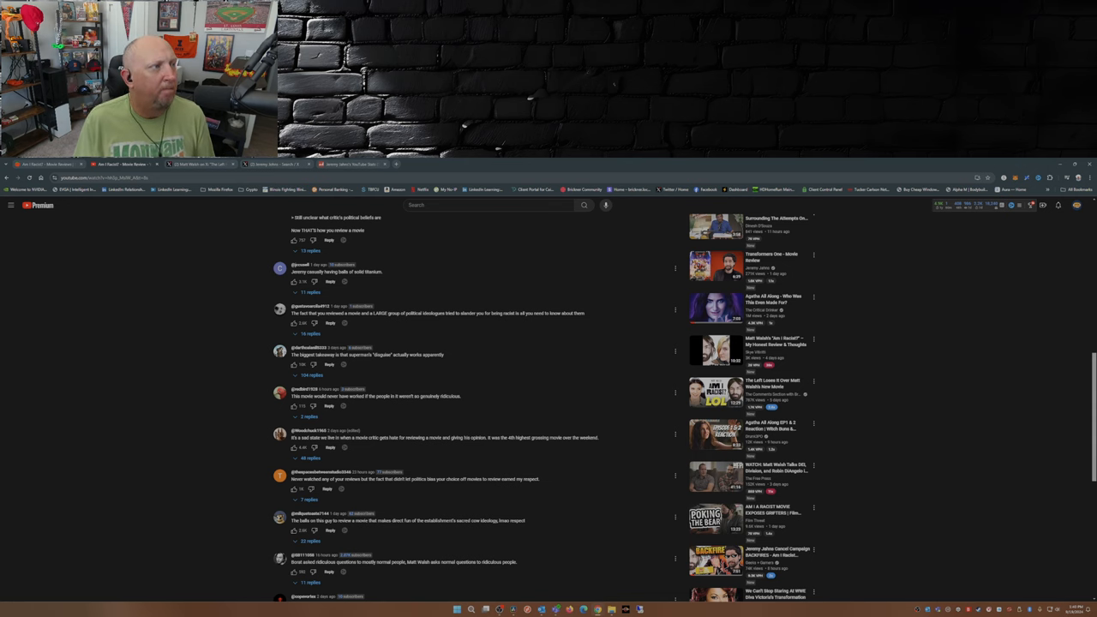
- Bring up the X post about the reviewer being labelled racist, with its replies
{"action": "key", "text": "ctrl+Tab"}
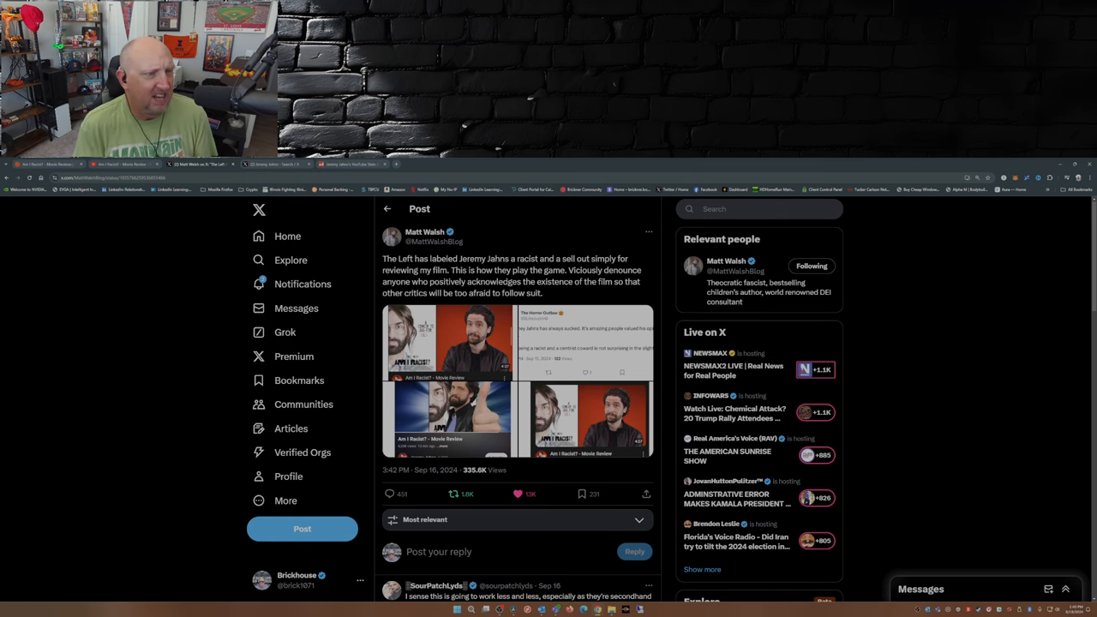
{"action": "scroll", "coordinate": [519, 386], "scroll_direction": "down", "scroll_amount": 5}
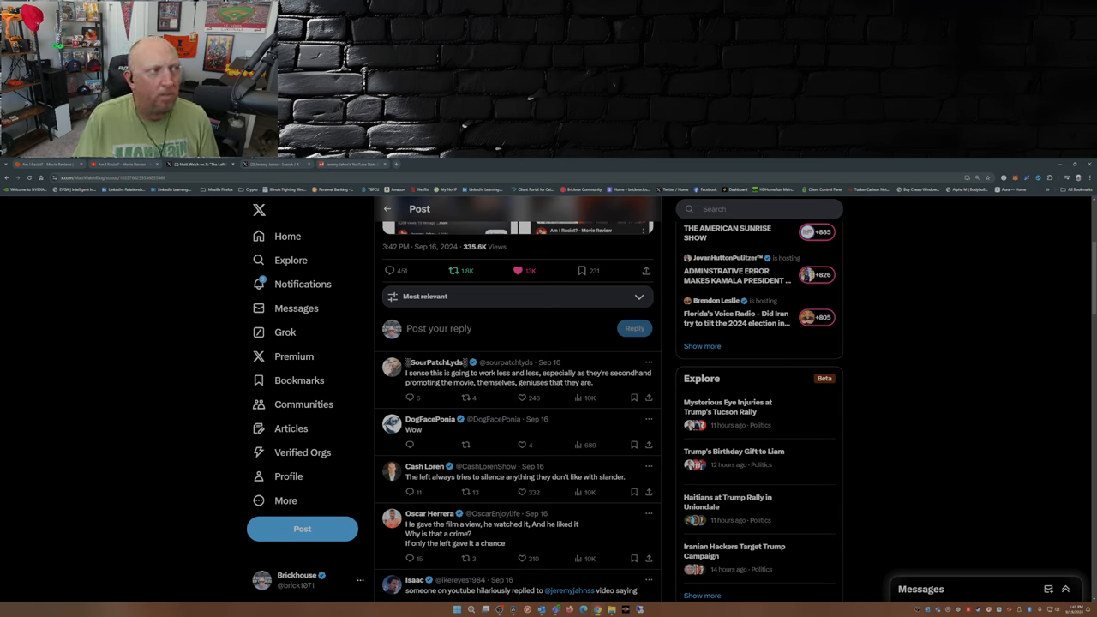
- Bring up X's Top search results for posts about Jeremy Jahns
{"action": "key", "text": "ctrl+Tab"}
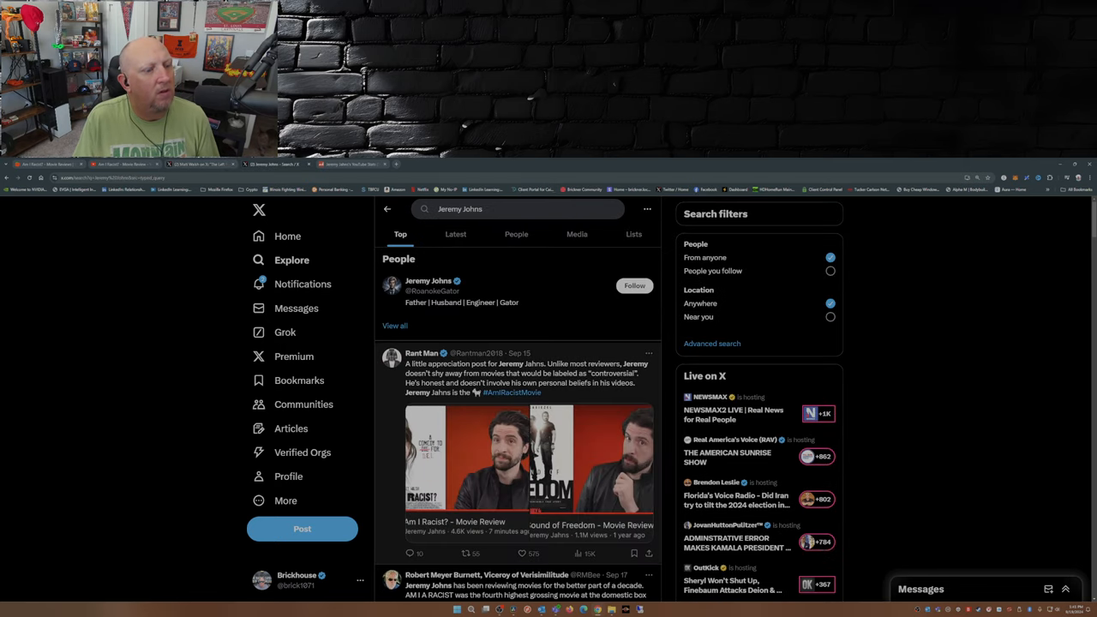
{"action": "scroll", "coordinate": [518, 428], "scroll_direction": "down", "scroll_amount": 1}
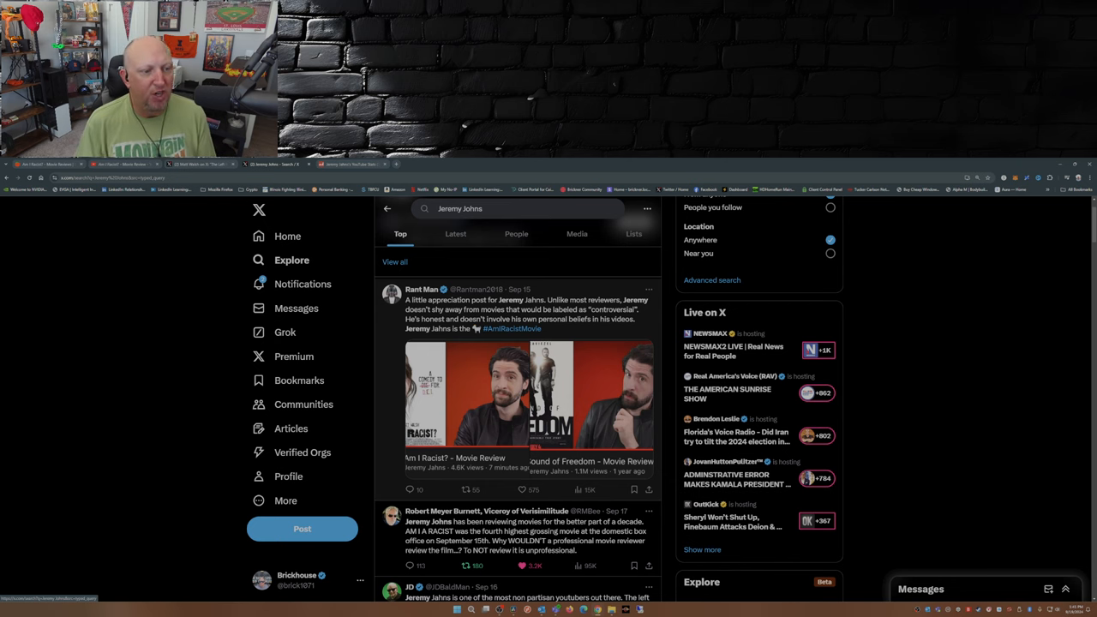
{"action": "scroll", "coordinate": [518, 385], "scroll_direction": "down", "scroll_amount": 3}
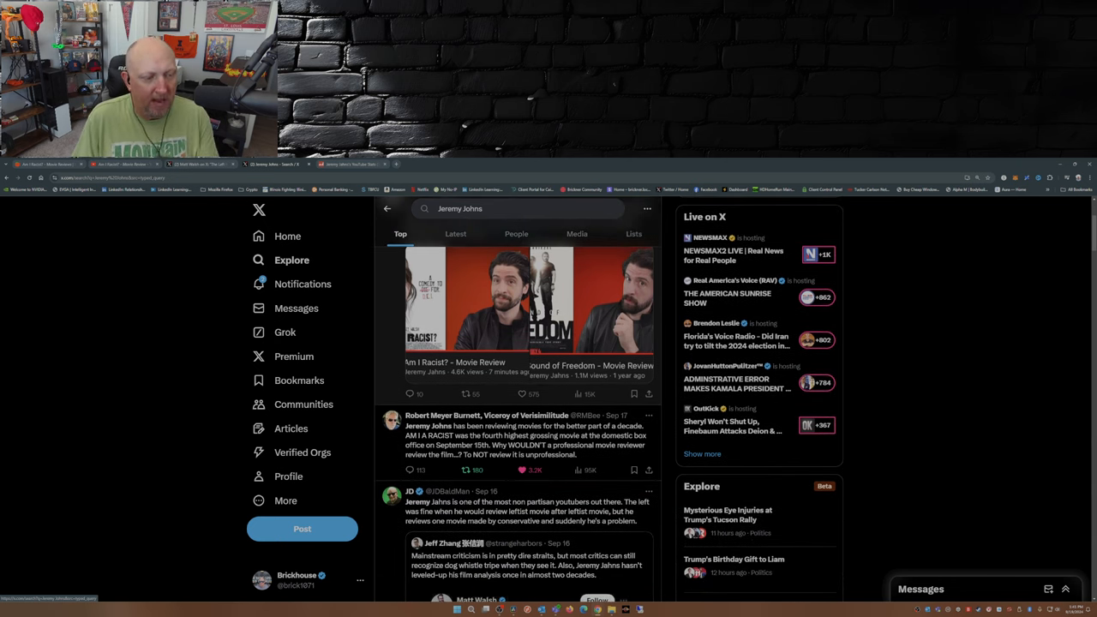